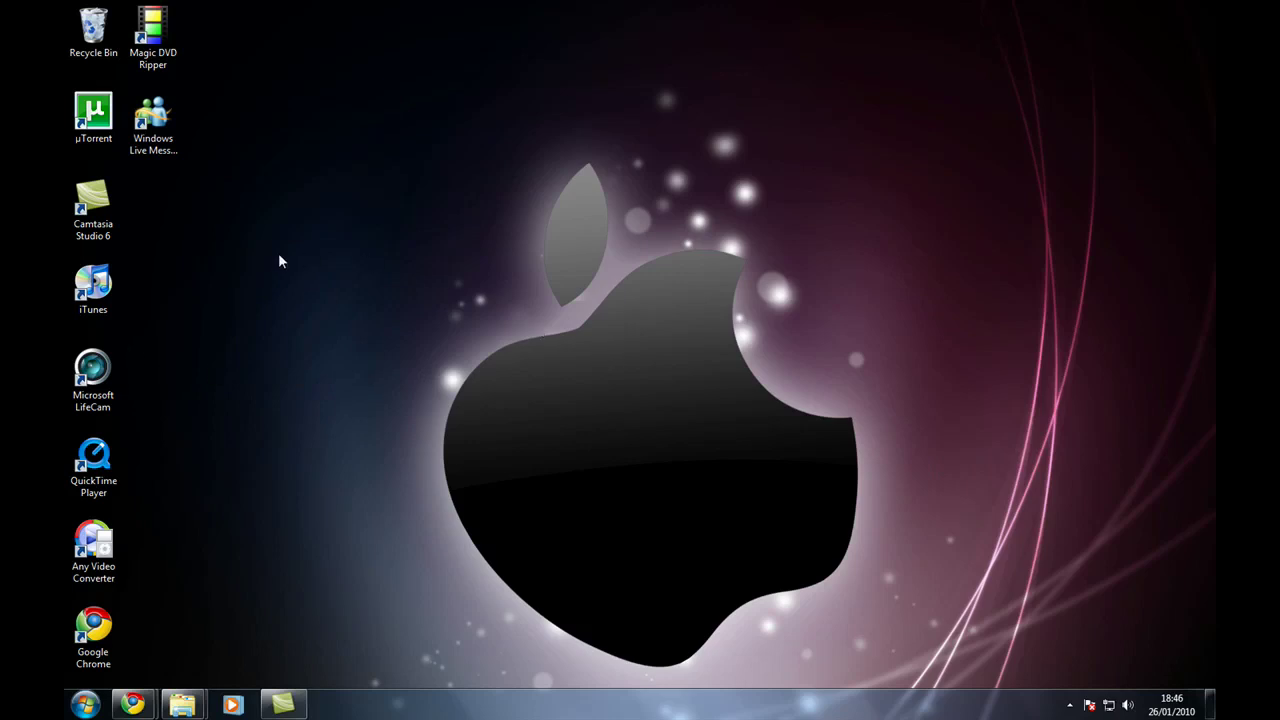
Move the iTunes shortcut to the middle of the desktop and bring up Apple's iTunes page in Chrome
drag(93, 285, 632, 284)
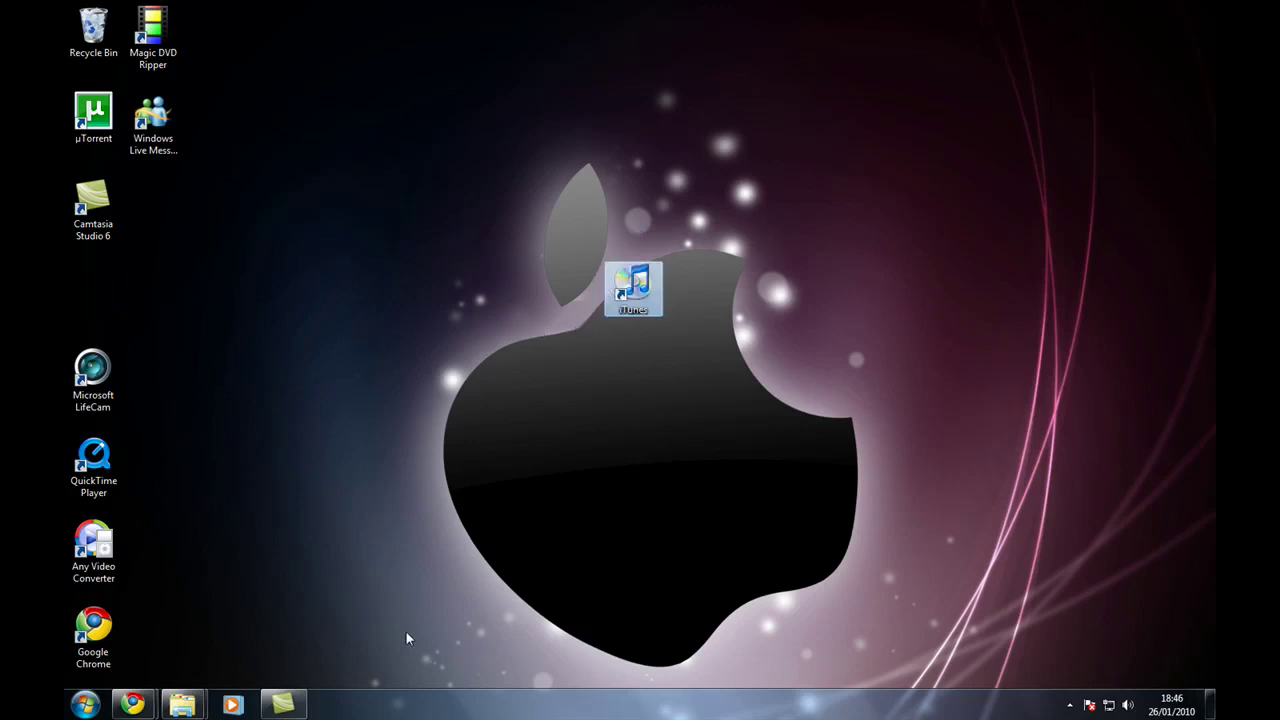
click(125, 705)
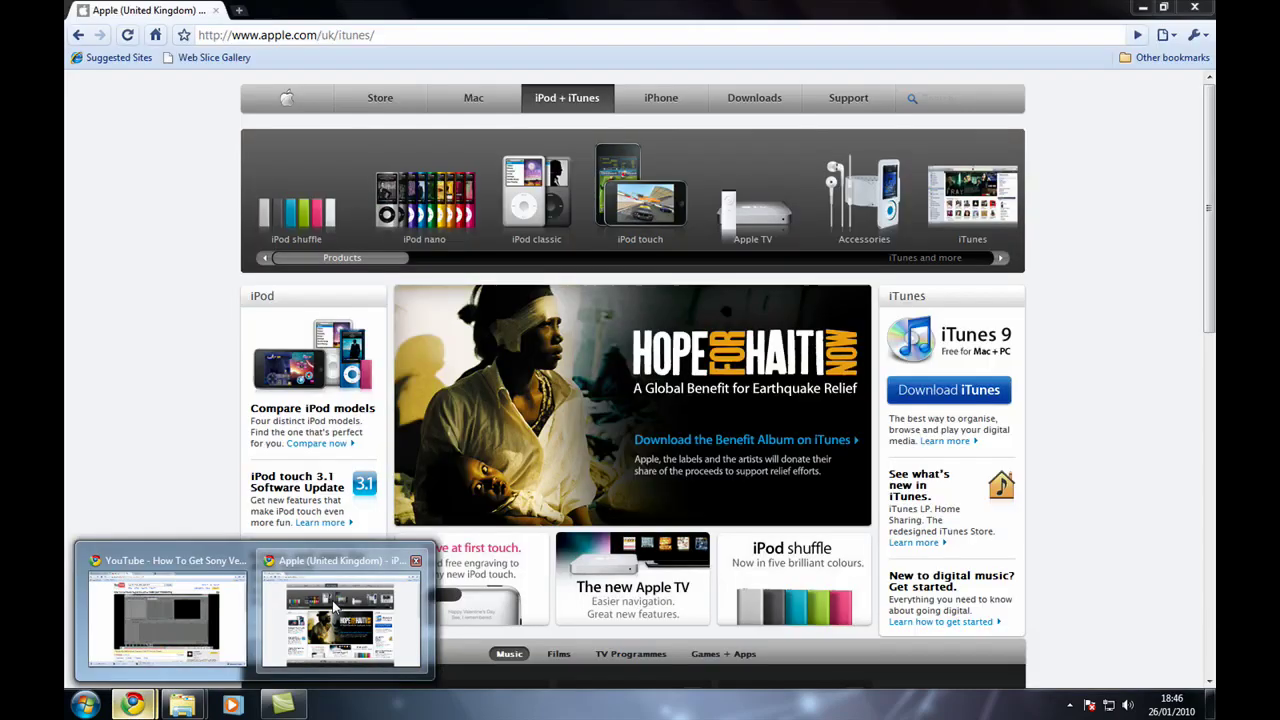
click(345, 605)
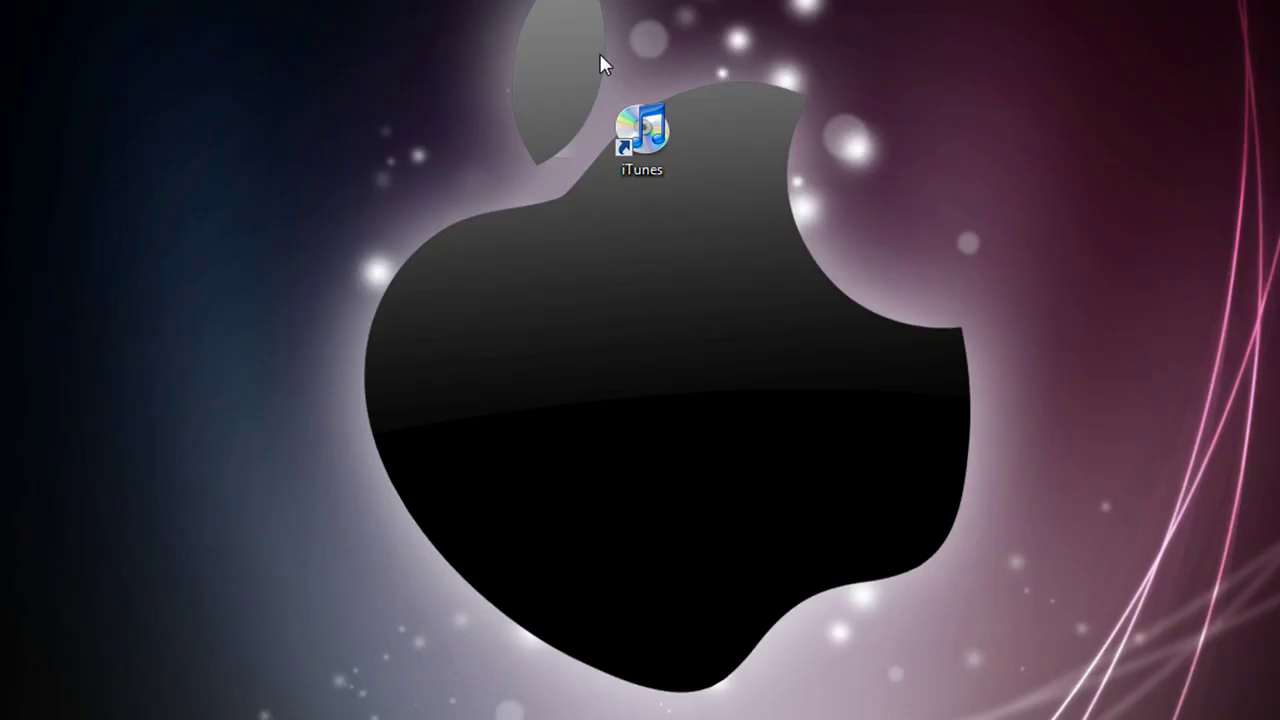
Launch iTunes from its desktop shortcut
click(650, 125)
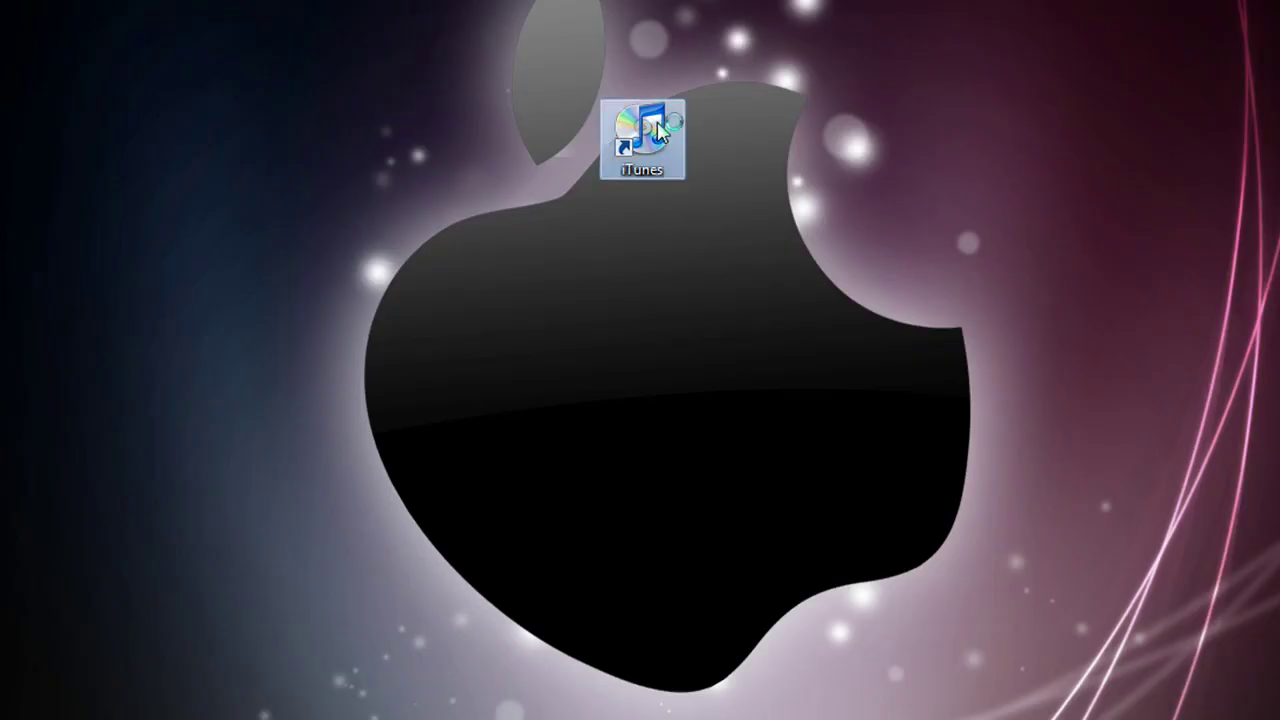
double_click(652, 125)
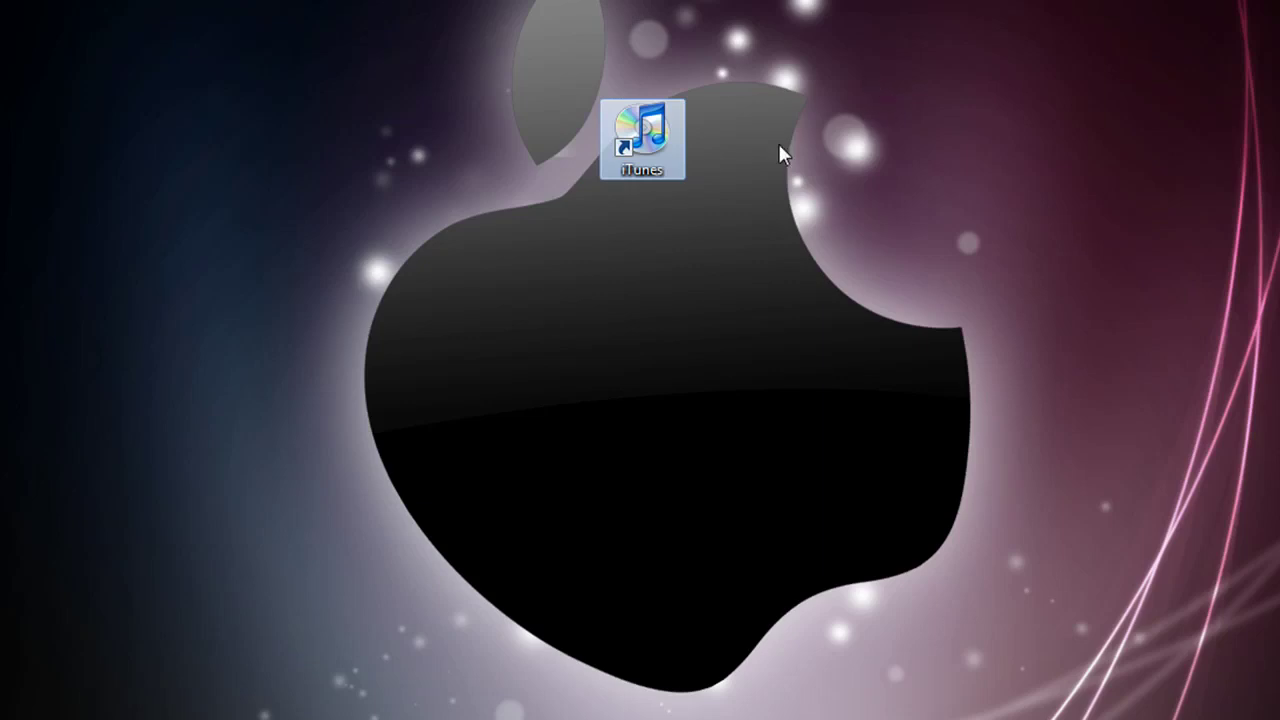
double_click(637, 123)
drag(583, 88, 878, 300)
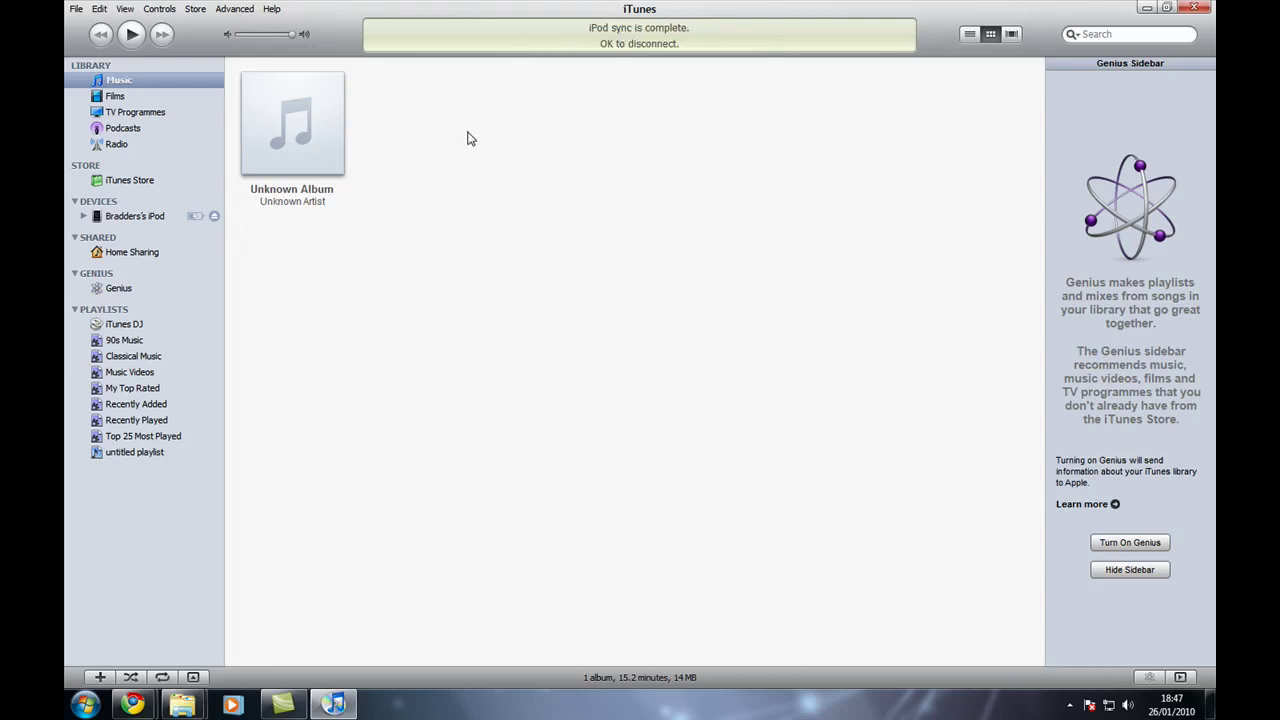
Open the film sync settings of the connected iPod, keeping the current Windows color scheme and suppressing the performance message
click(135, 218)
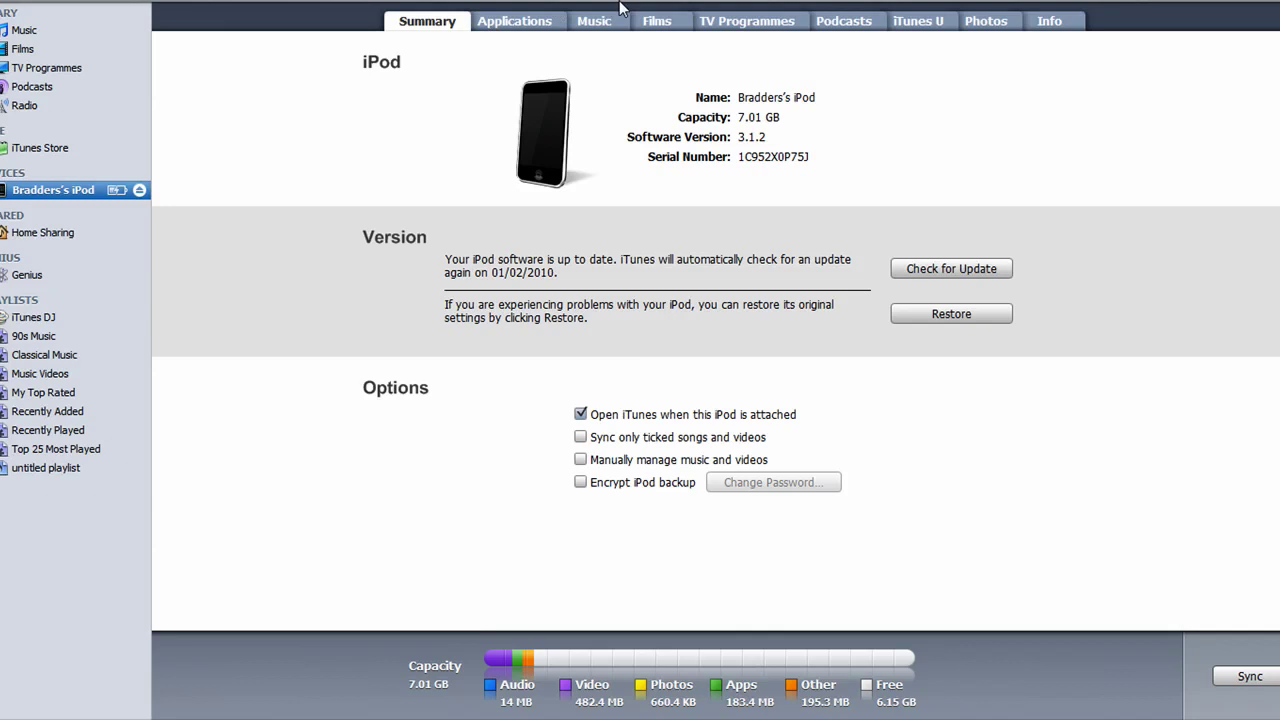
click(652, 22)
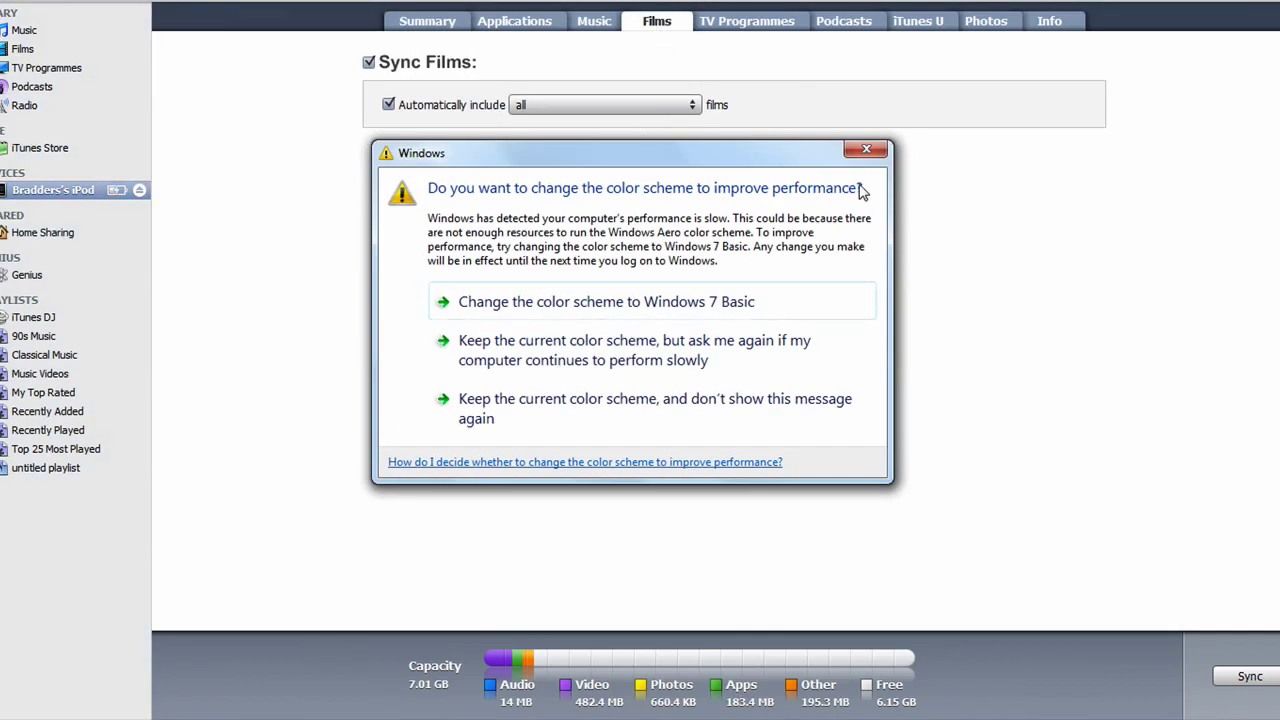
click(553, 410)
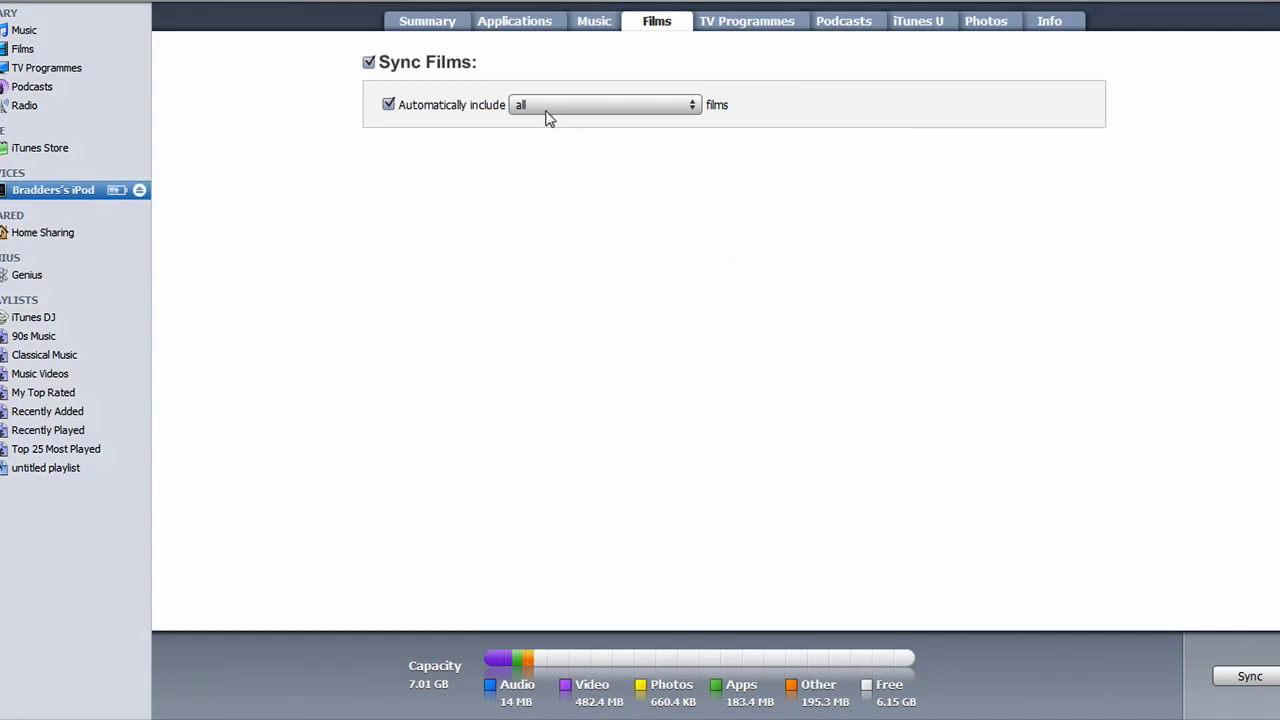
Examine the Sync Films and automatic inclusion options without changing them, and view the Films library
click(369, 63)
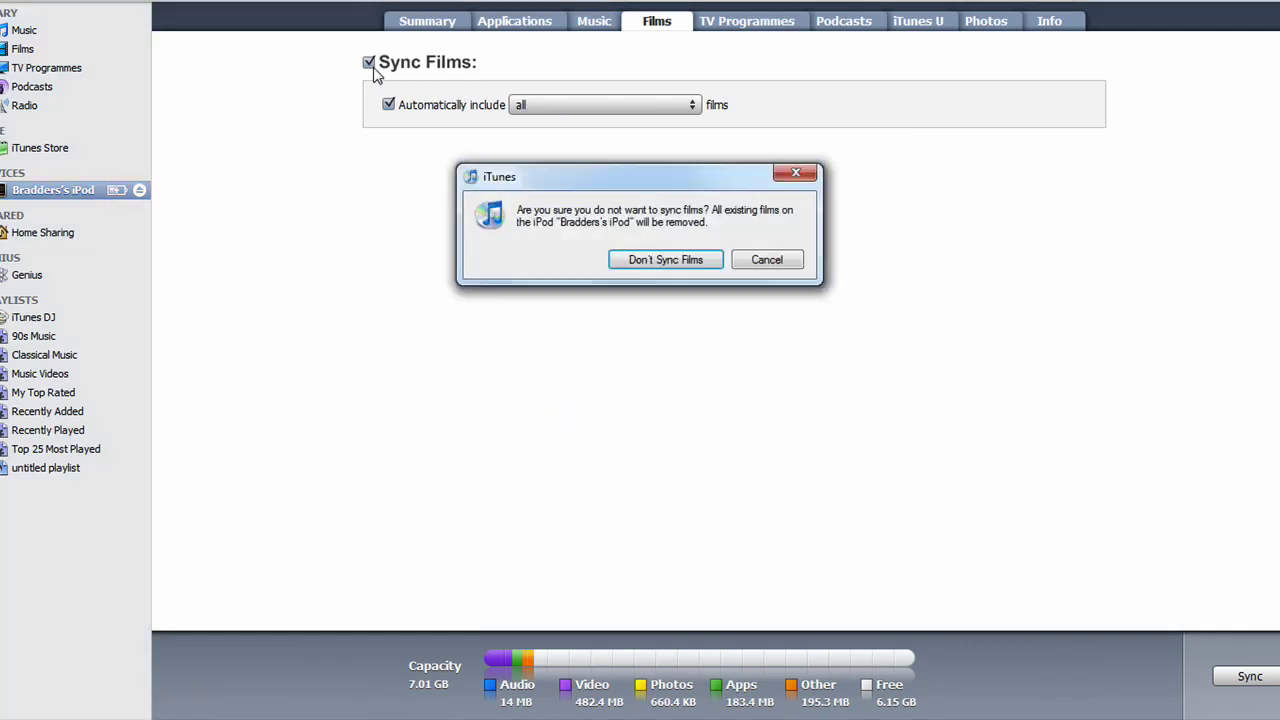
click(775, 262)
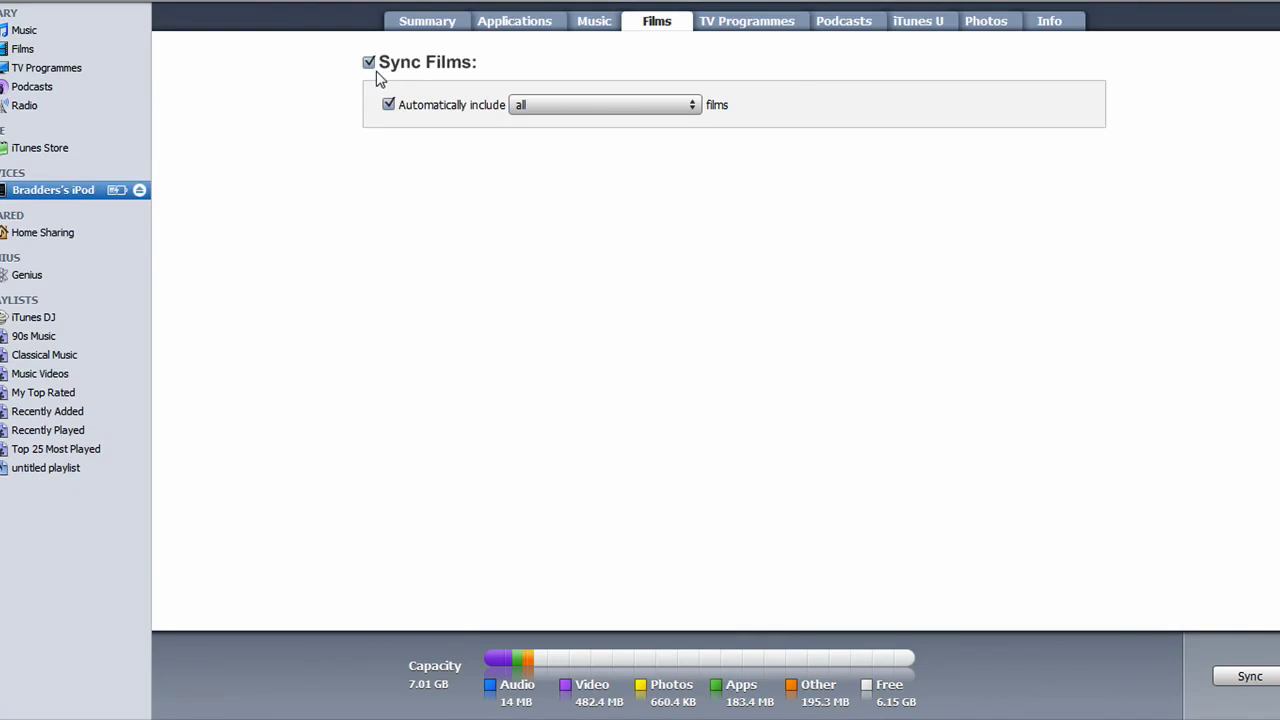
click(577, 106)
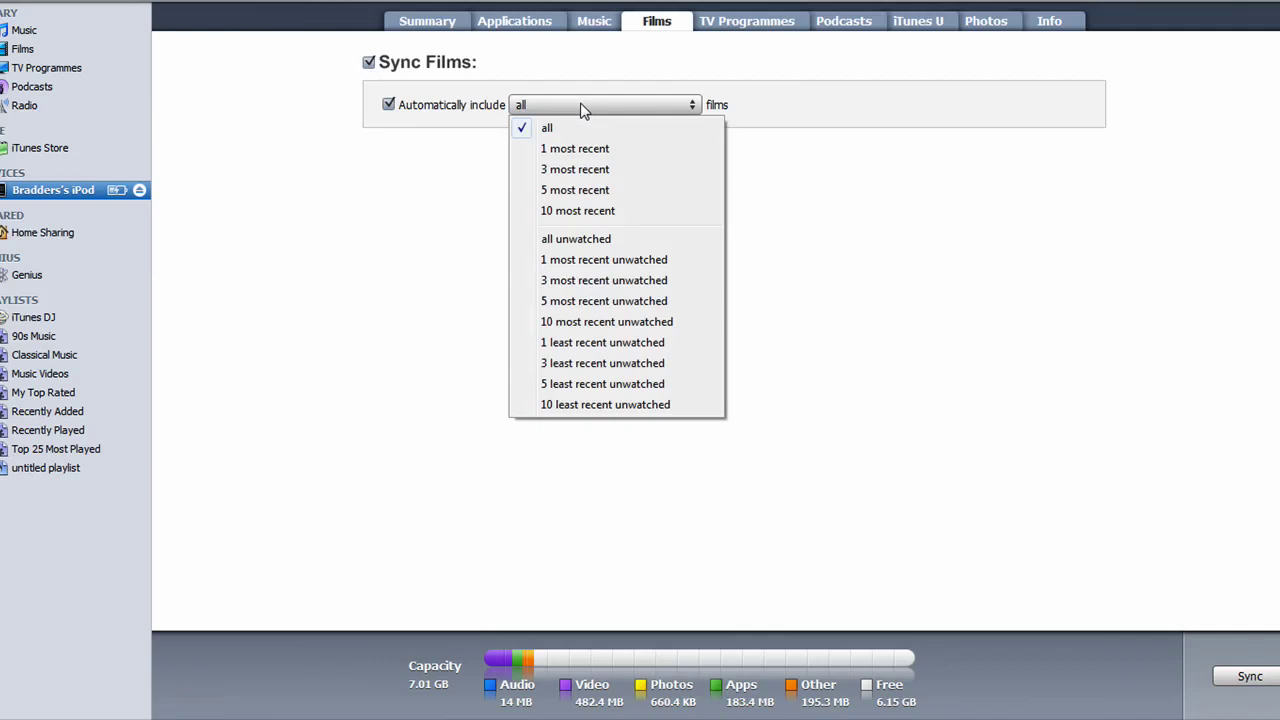
click(903, 167)
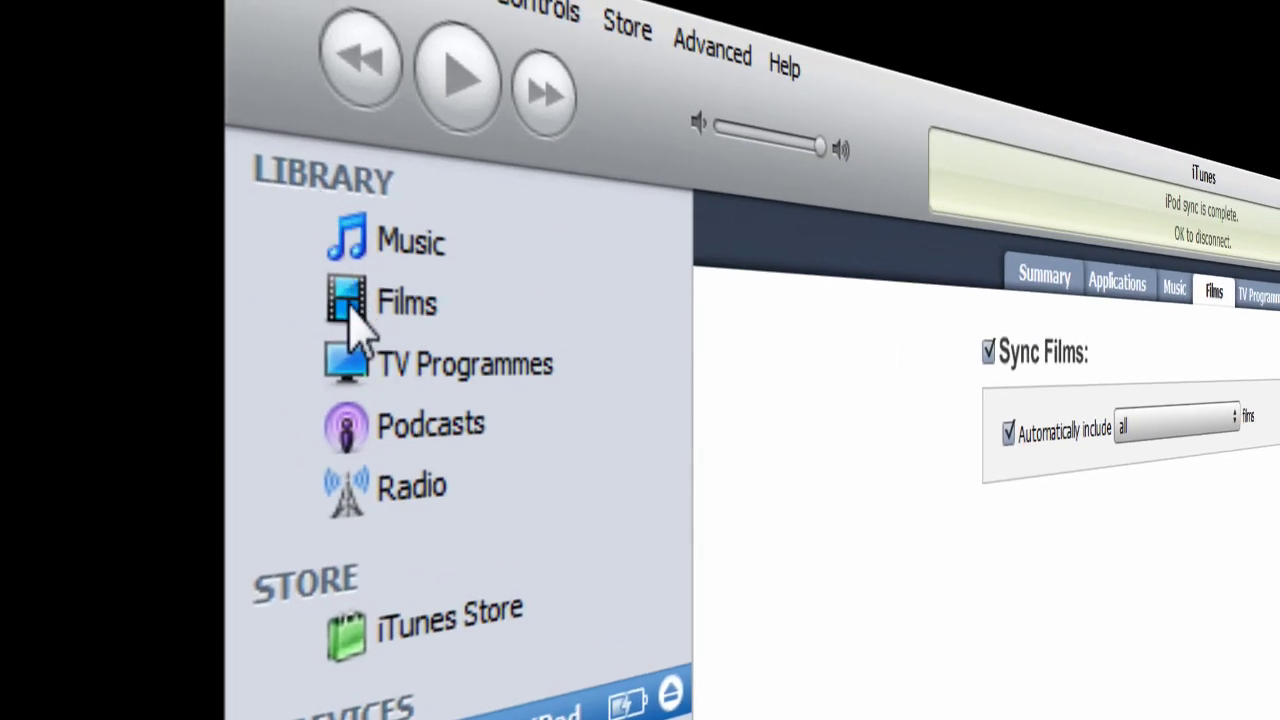
click(352, 320)
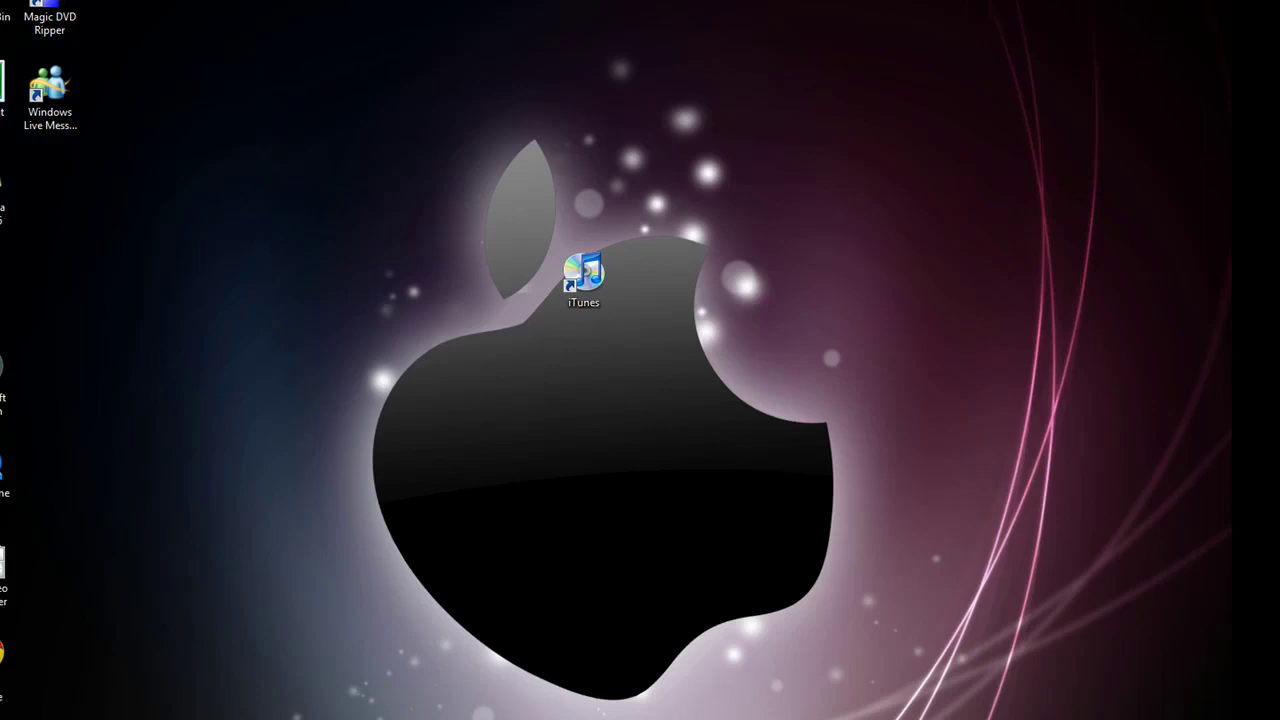
Place the Magic DVD Ripper shortcut below the iTunes shortcut on the desktop and launch Magic DVD Ripper
drag(50, 20, 596, 373)
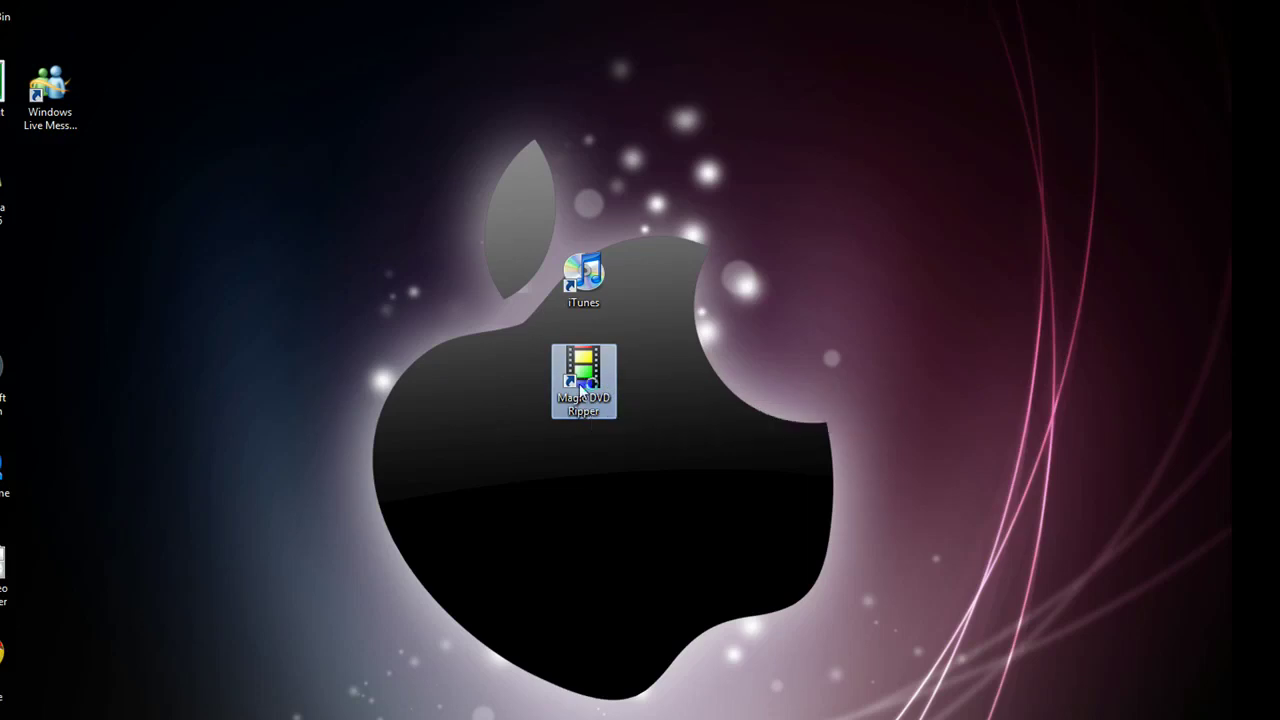
double_click(586, 388)
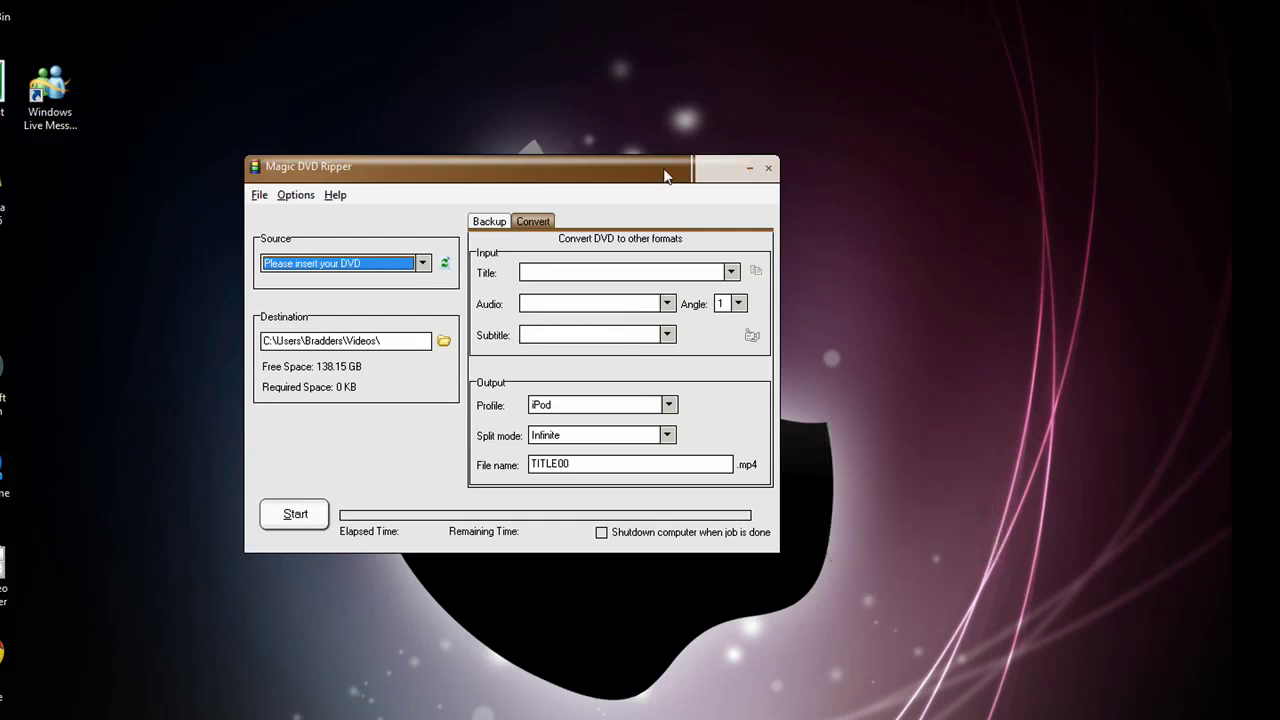
drag(665, 176, 701, 136)
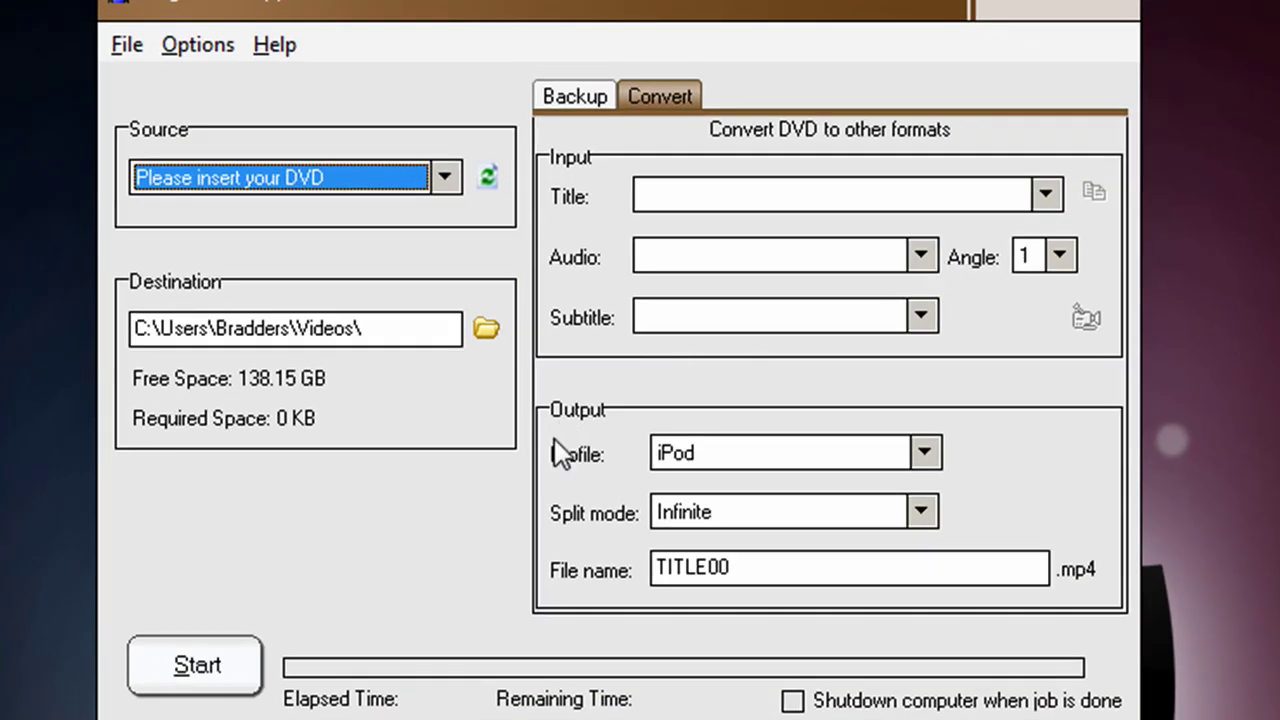
Set the output profile to iPod and the split mode to By chapter
click(835, 451)
click(922, 453)
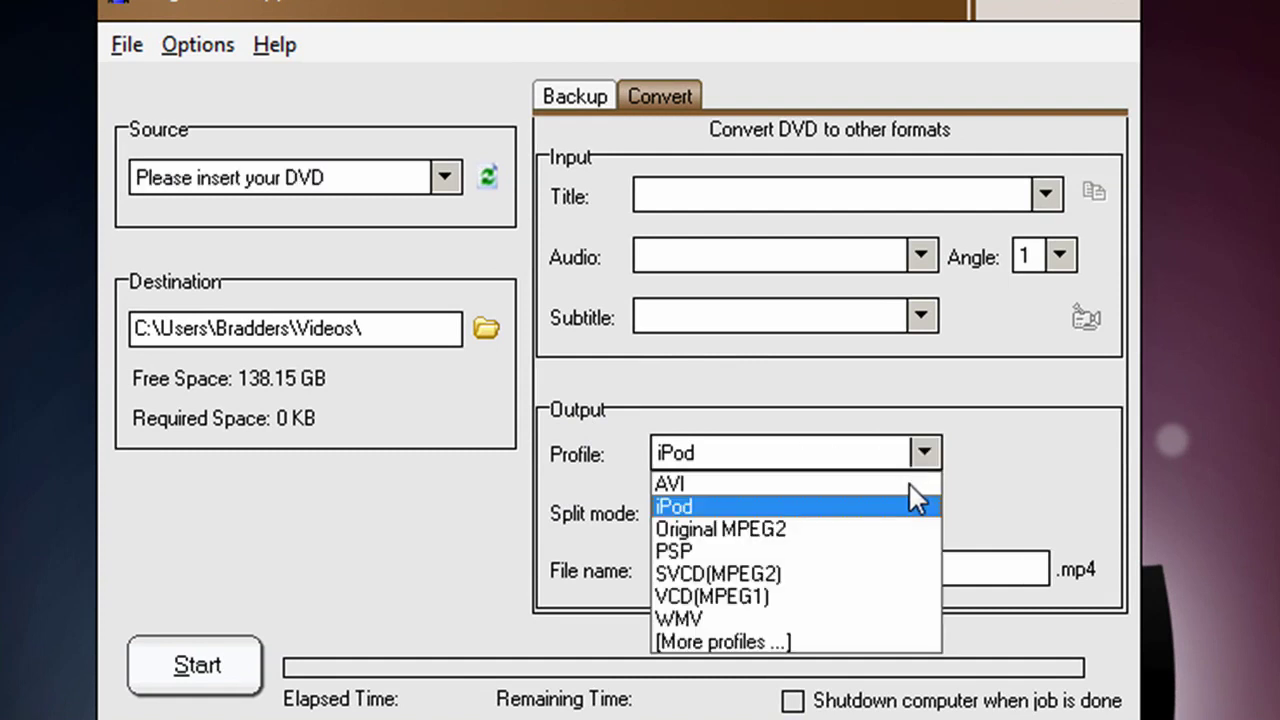
click(823, 508)
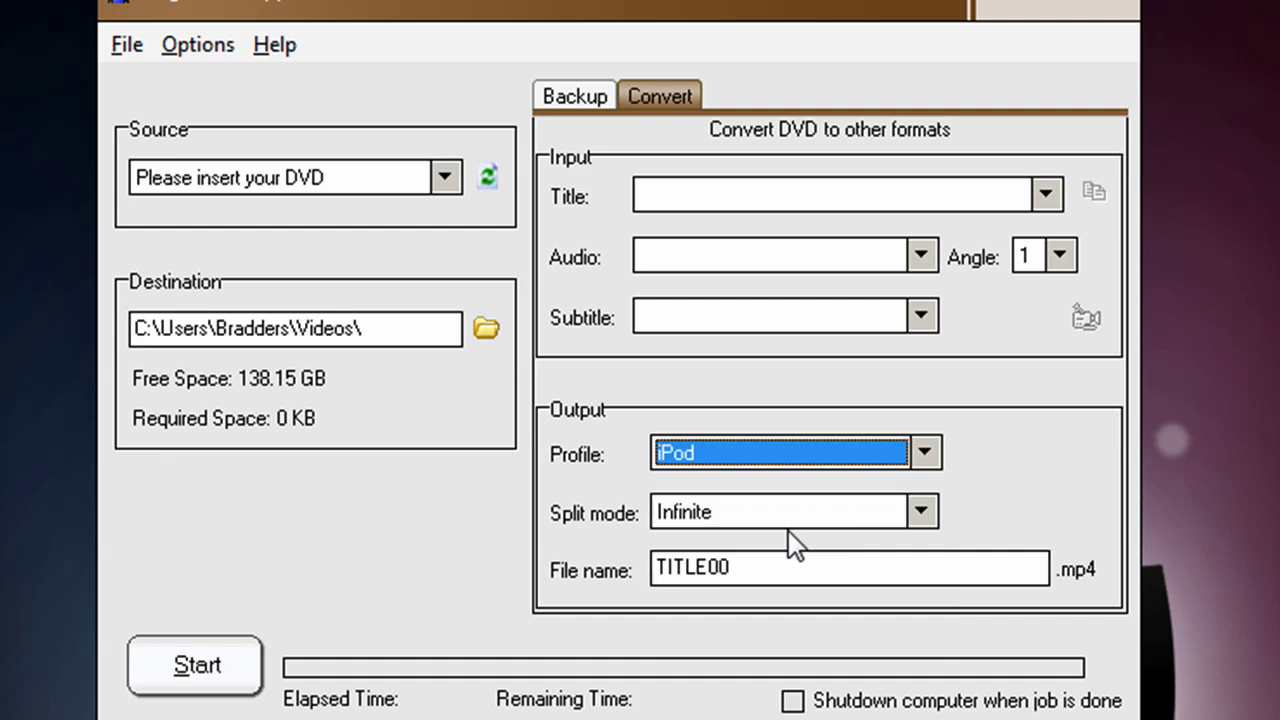
click(716, 524)
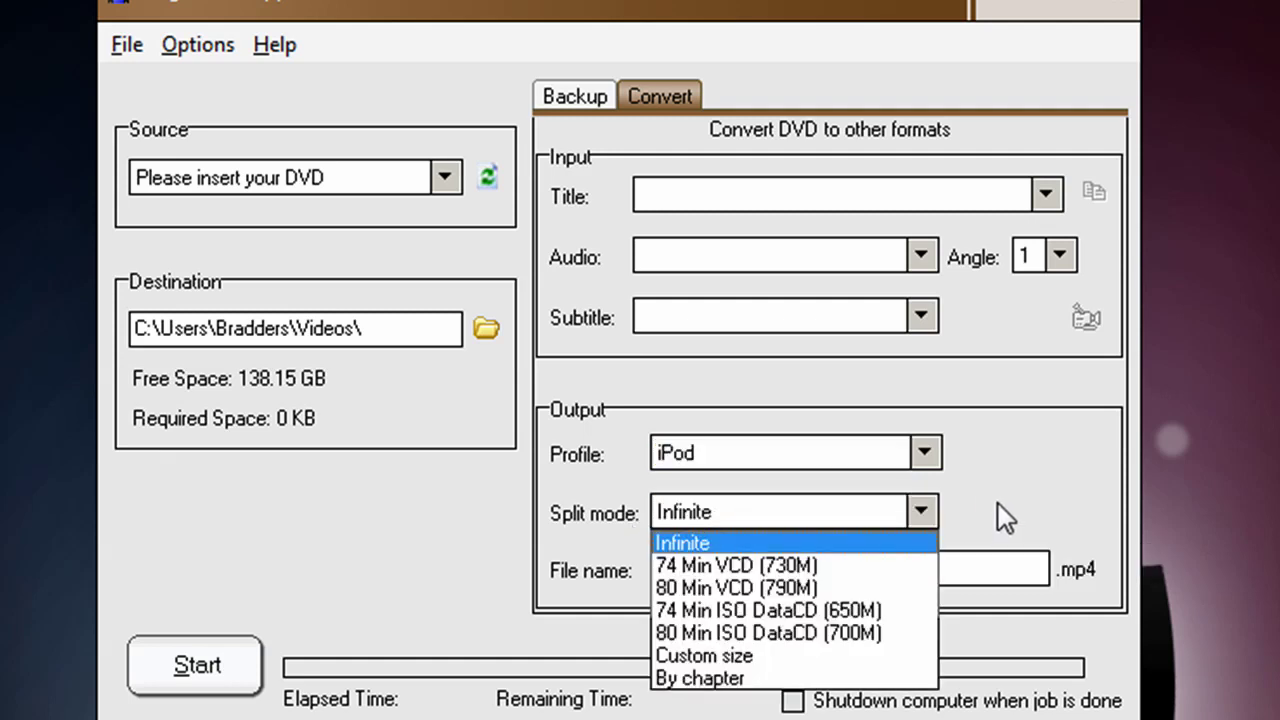
click(801, 674)
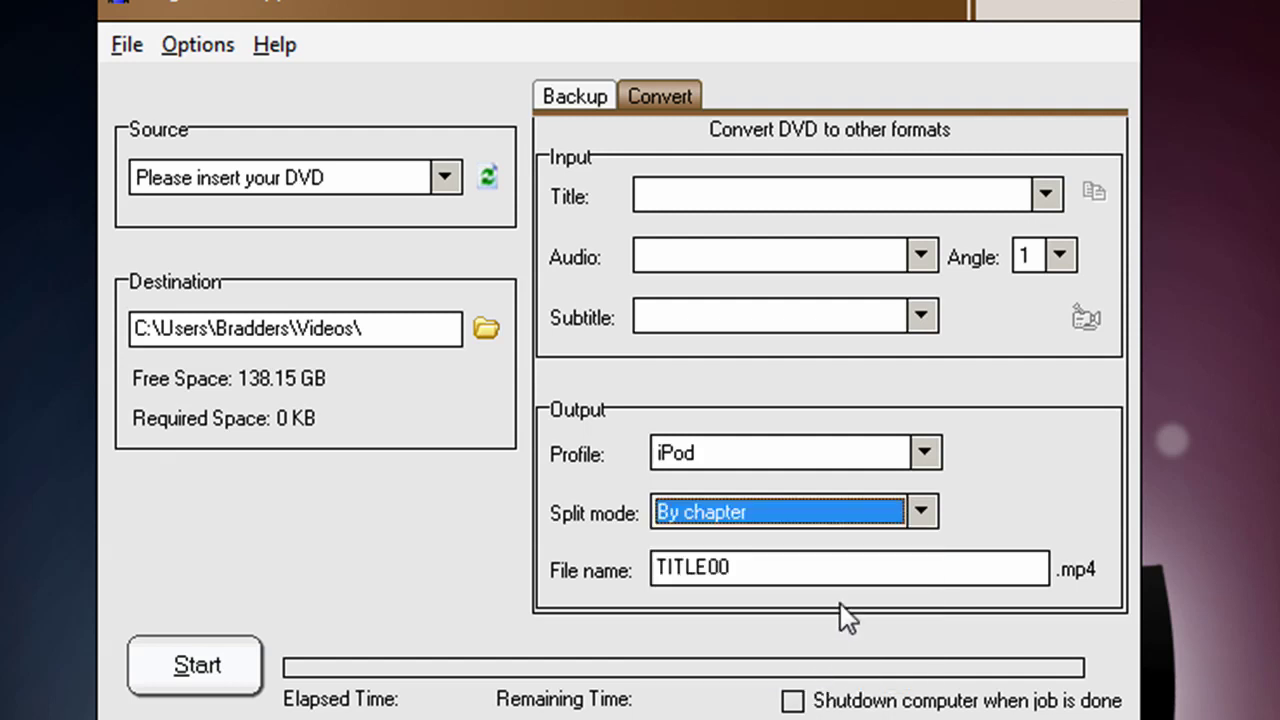
Replace the output file name with "Sororuty Row"
click(834, 571)
drag(834, 571, 578, 565)
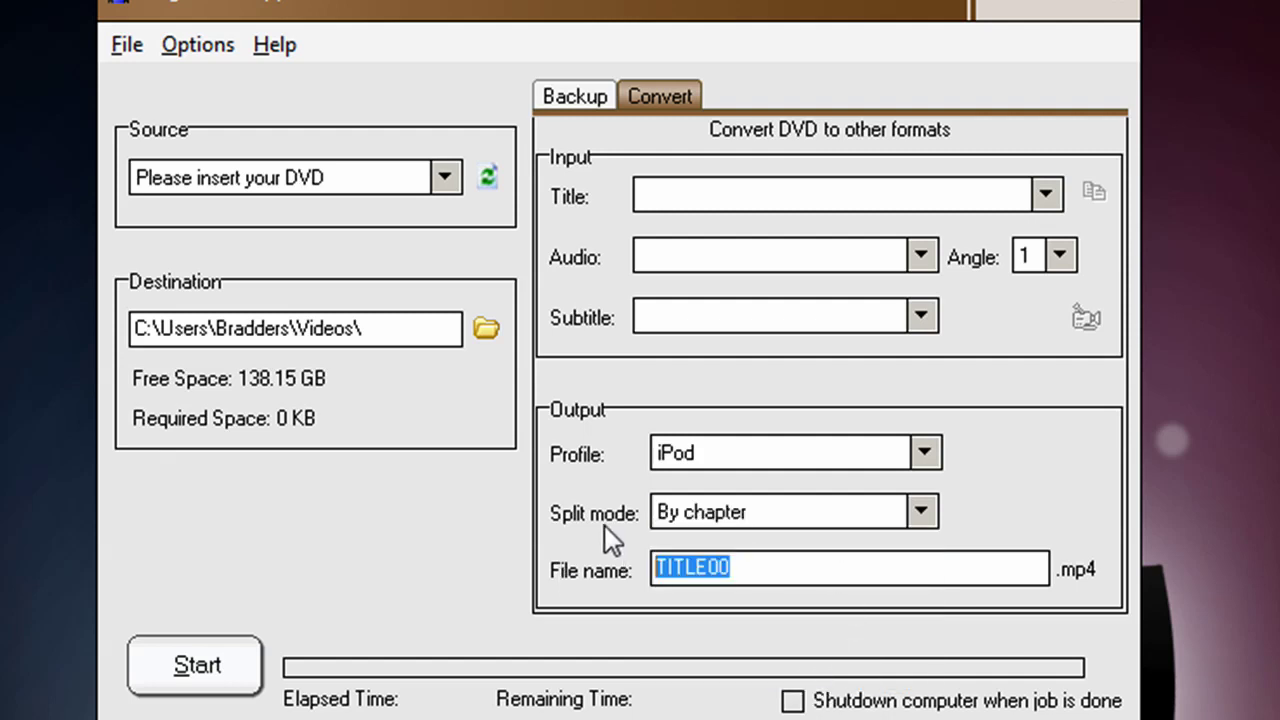
text(Sor)
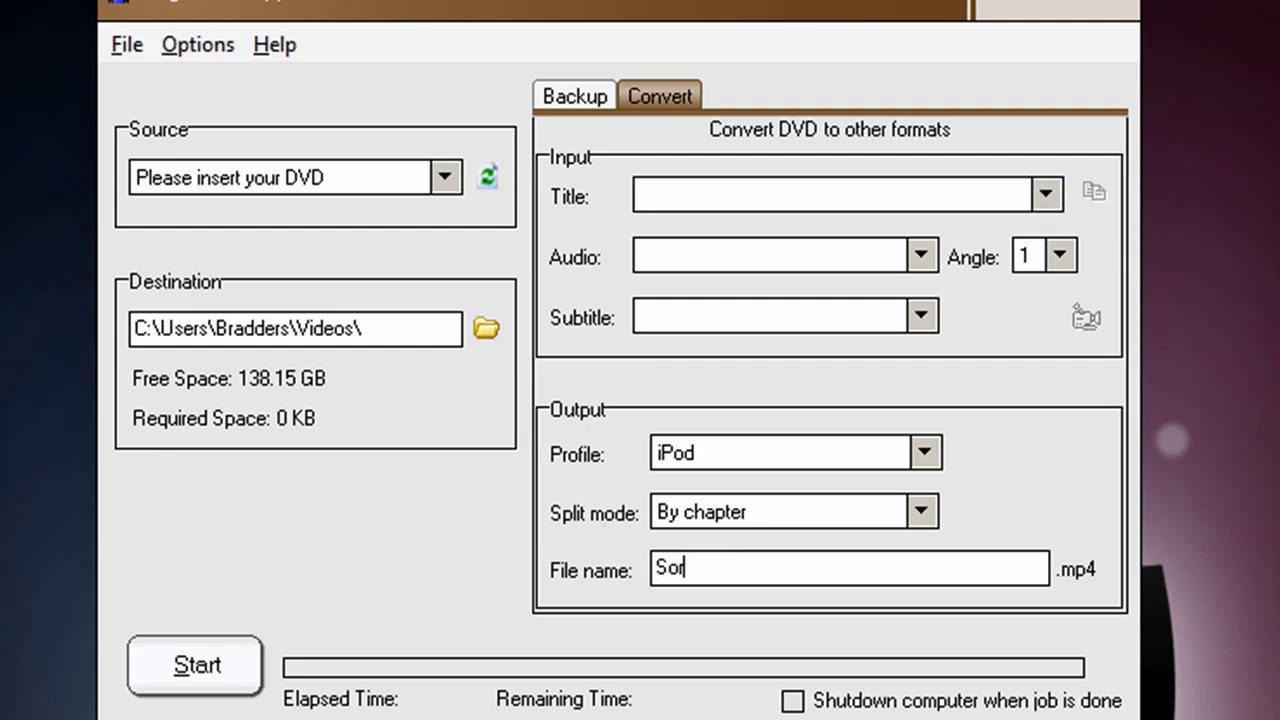
text(oruty Ro)
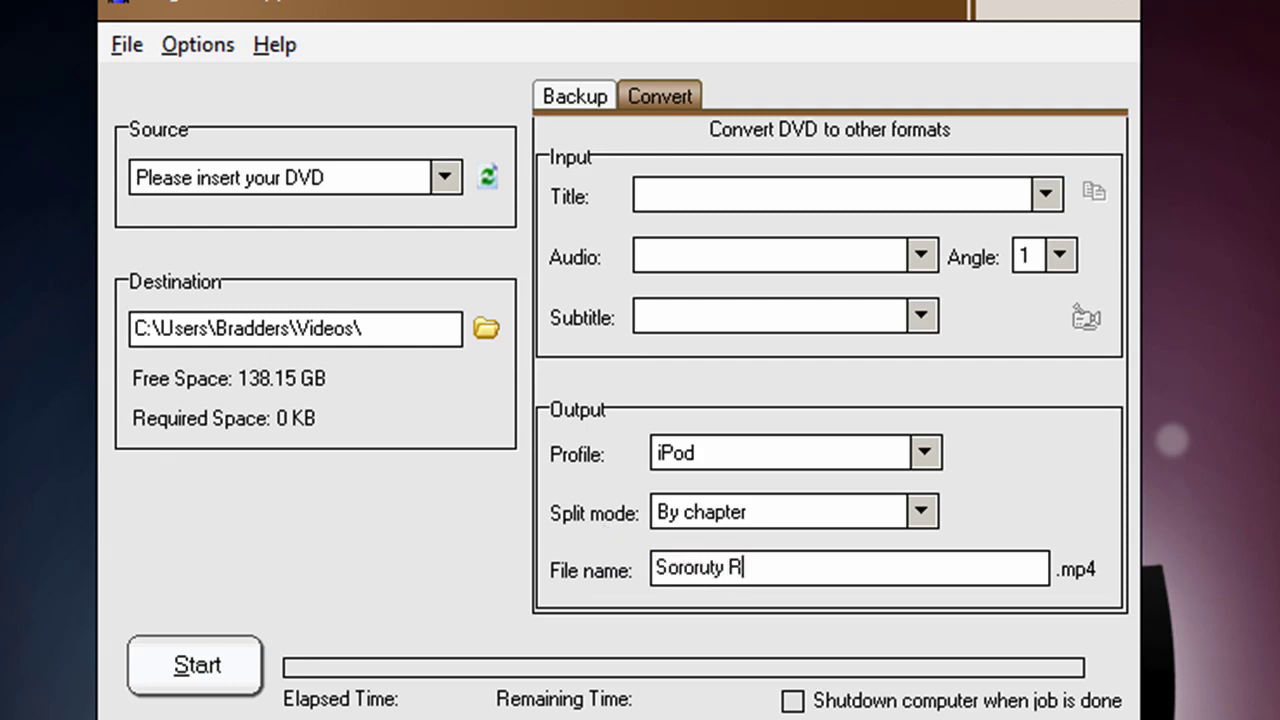
text(w)
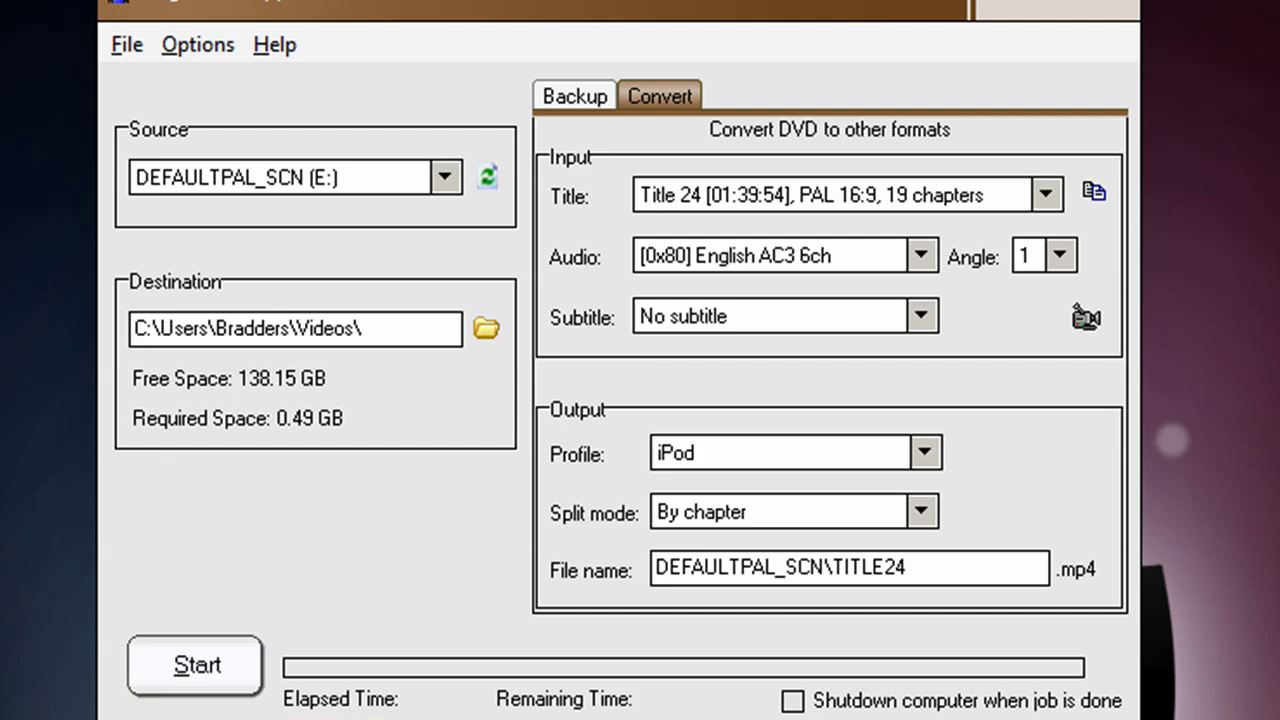
Start ripping Title 24 of the DVD to the Videos folder and terminate the process
click(205, 678)
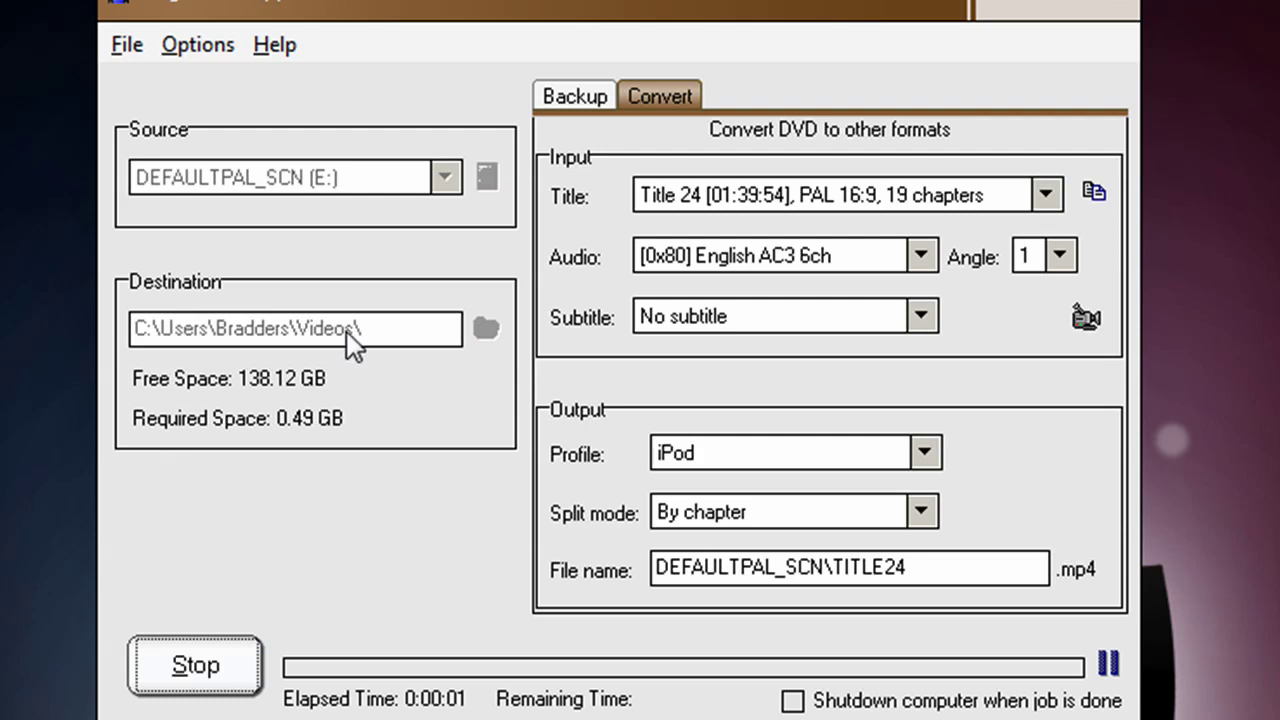
click(178, 680)
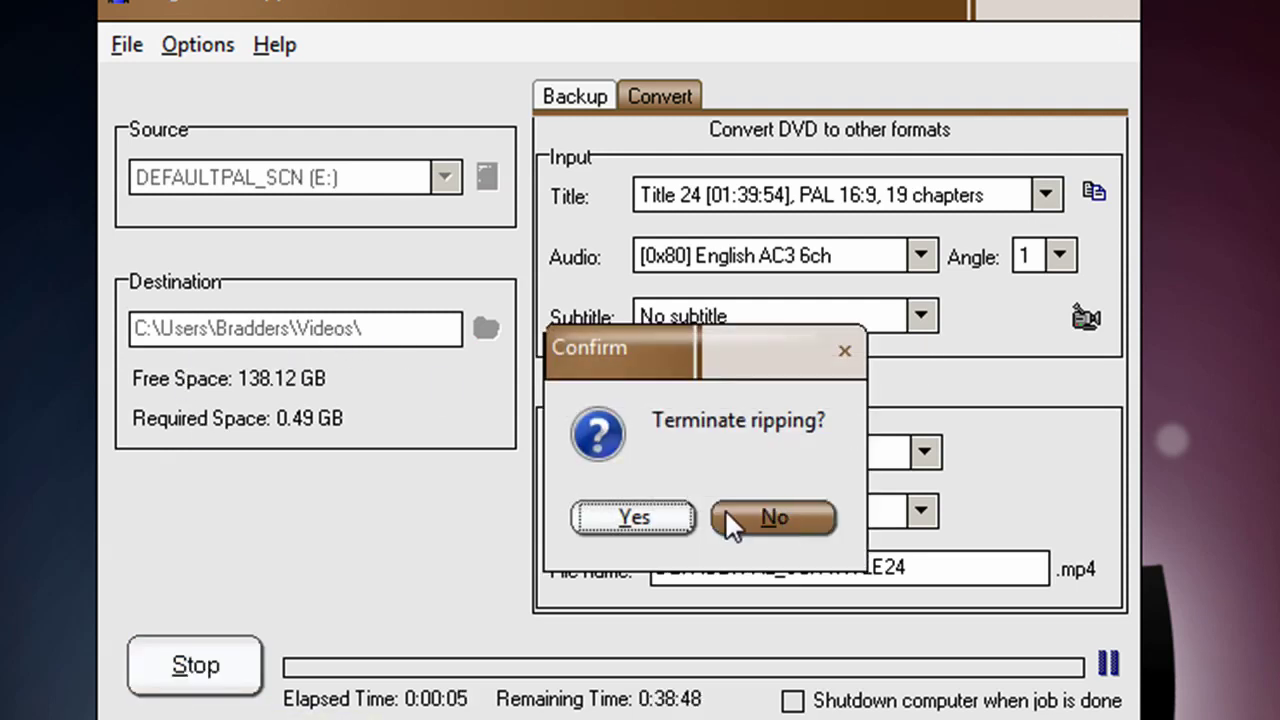
click(605, 528)
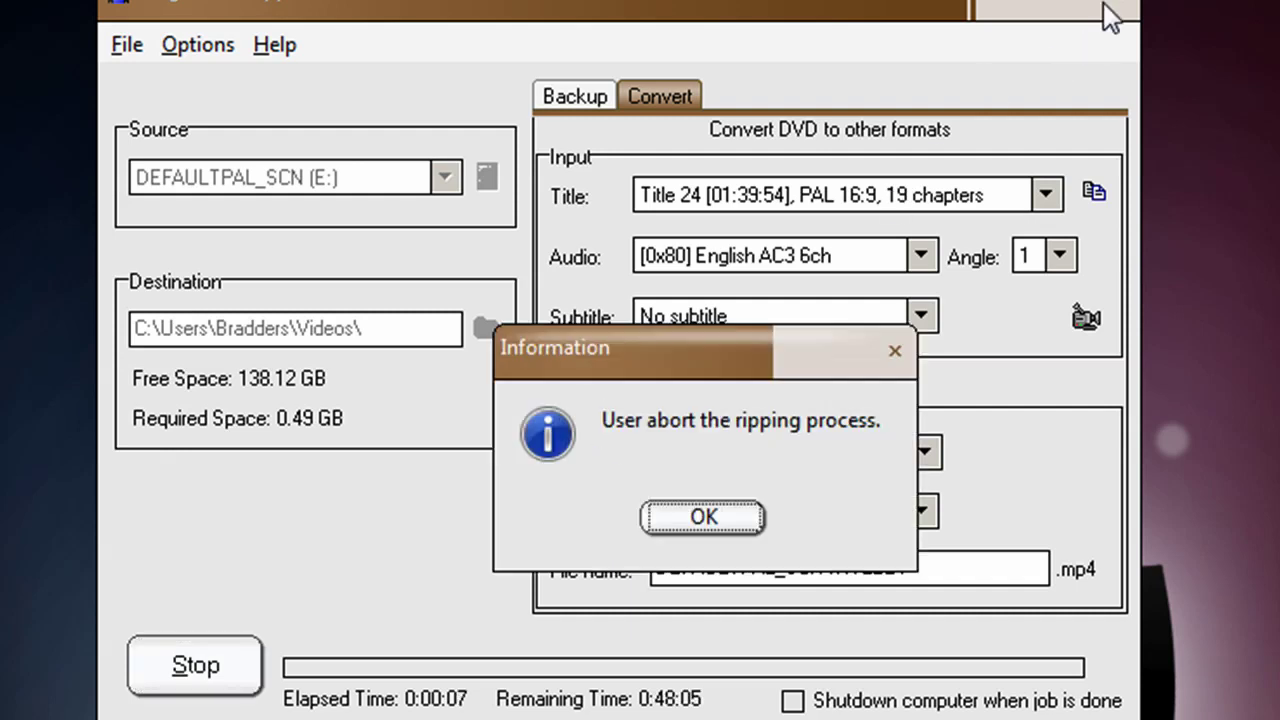
click(740, 527)
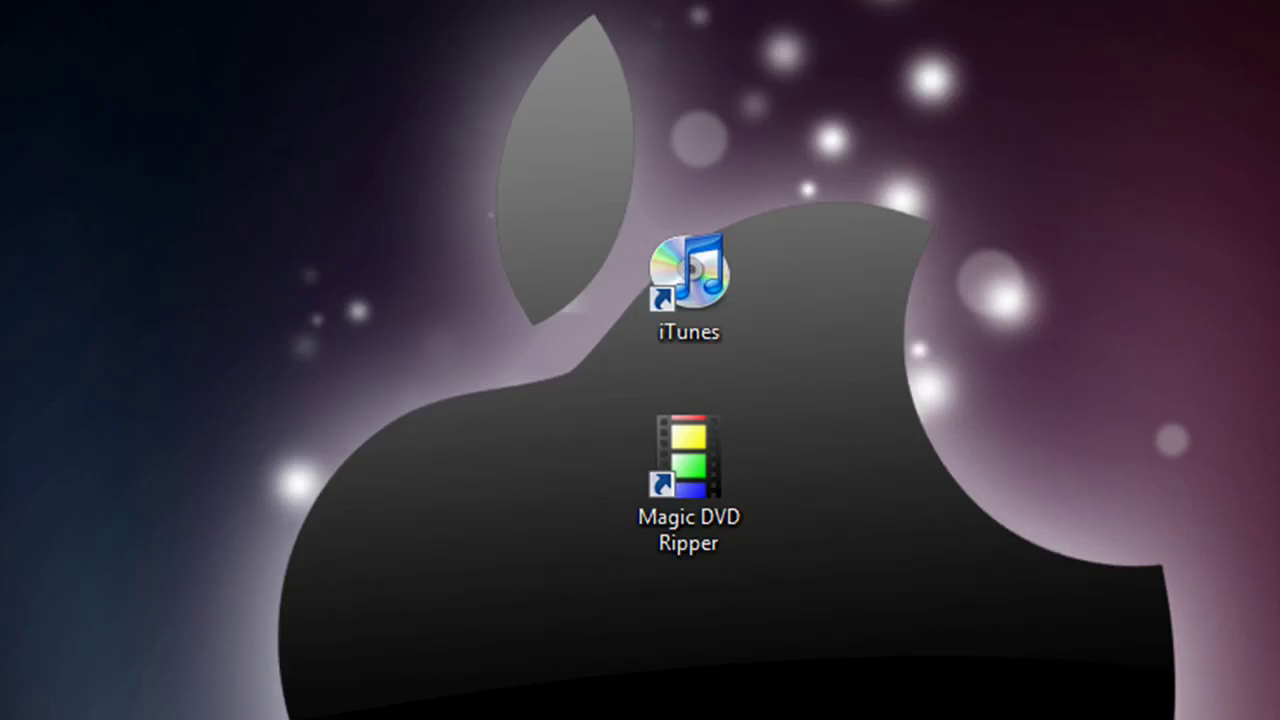
Open the Videos library in Windows Explorer
key(super)
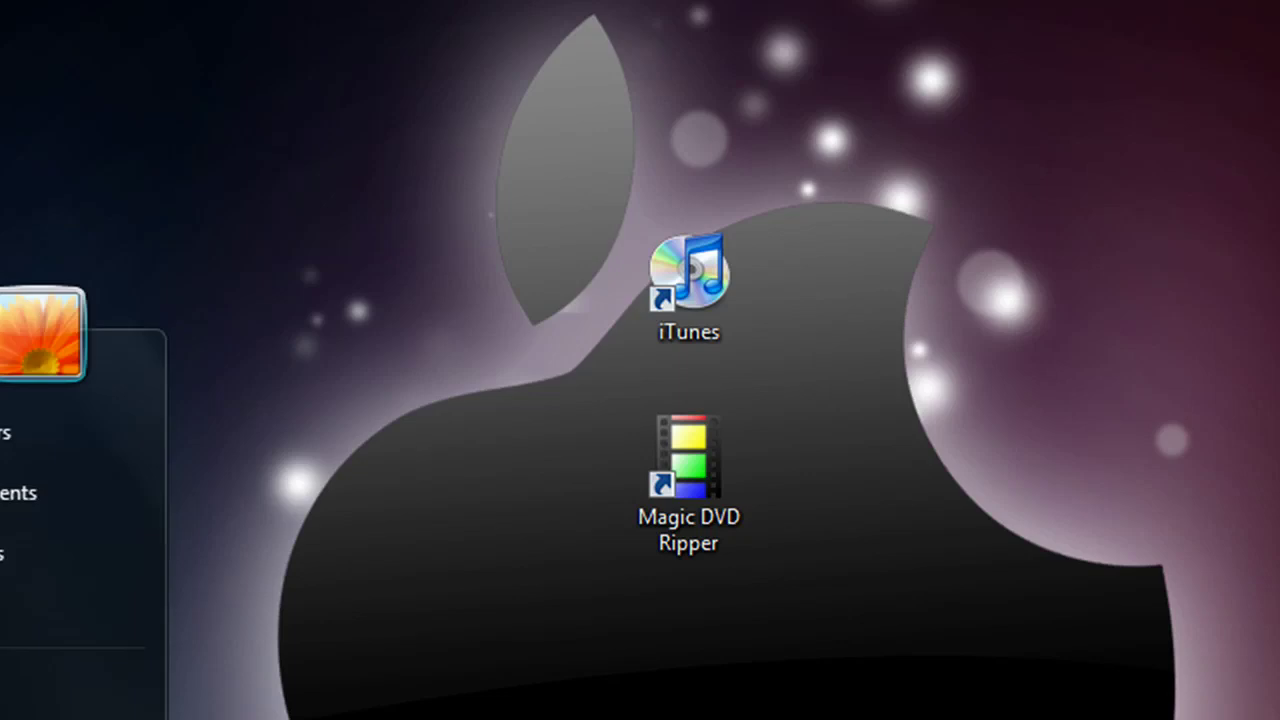
click(10, 500)
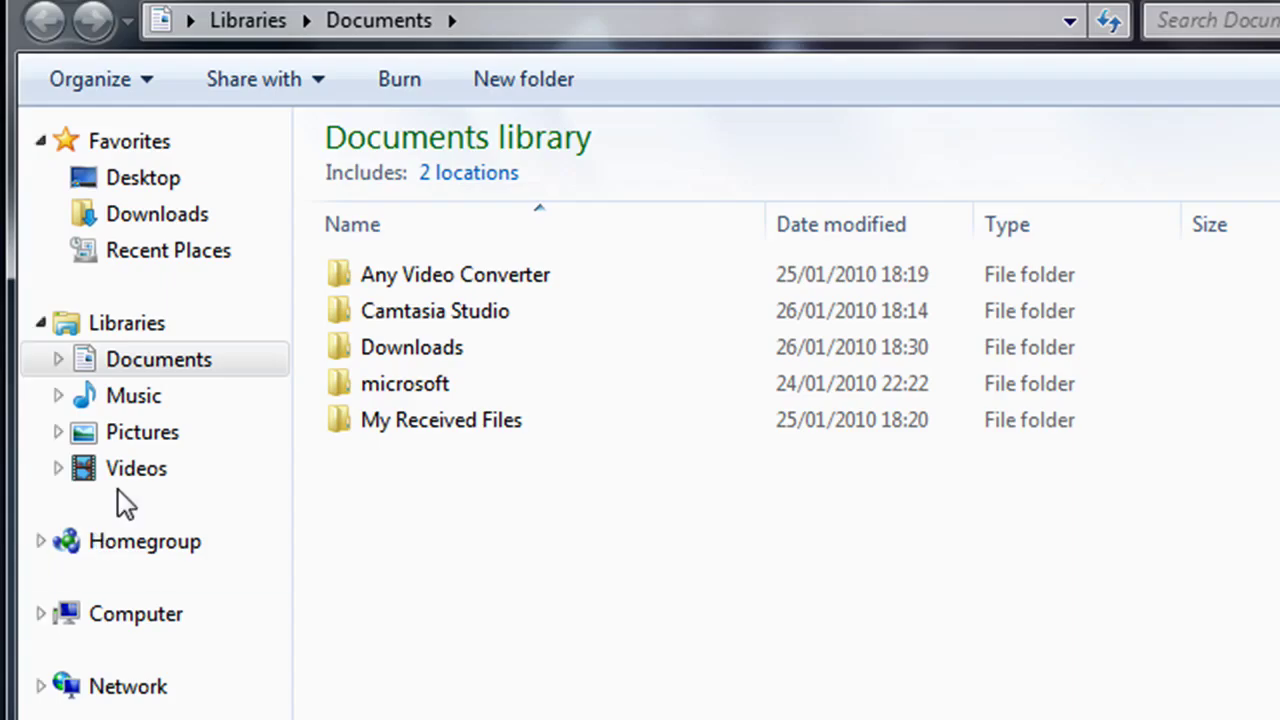
click(133, 470)
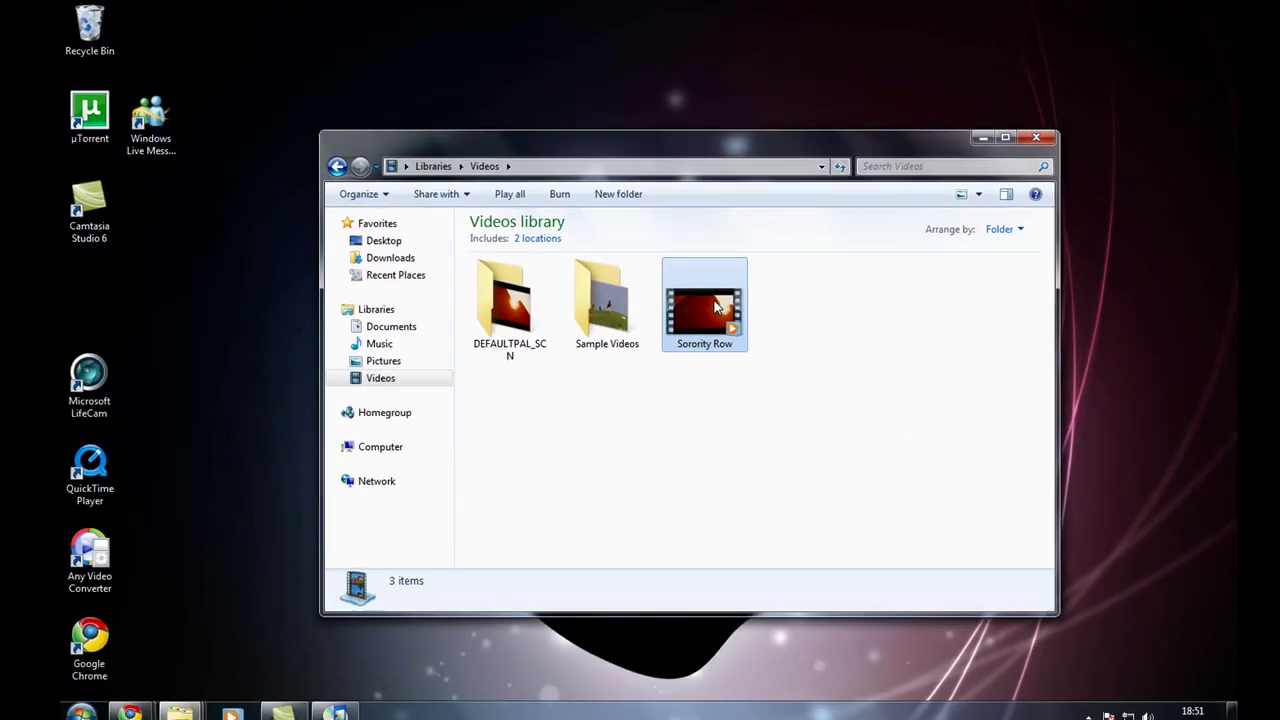
Bring the Sorority Row video from the Videos library into the iTunes Films library and check it there
drag(785, 318, 82, 719)
drag(305, 712, 445, 180)
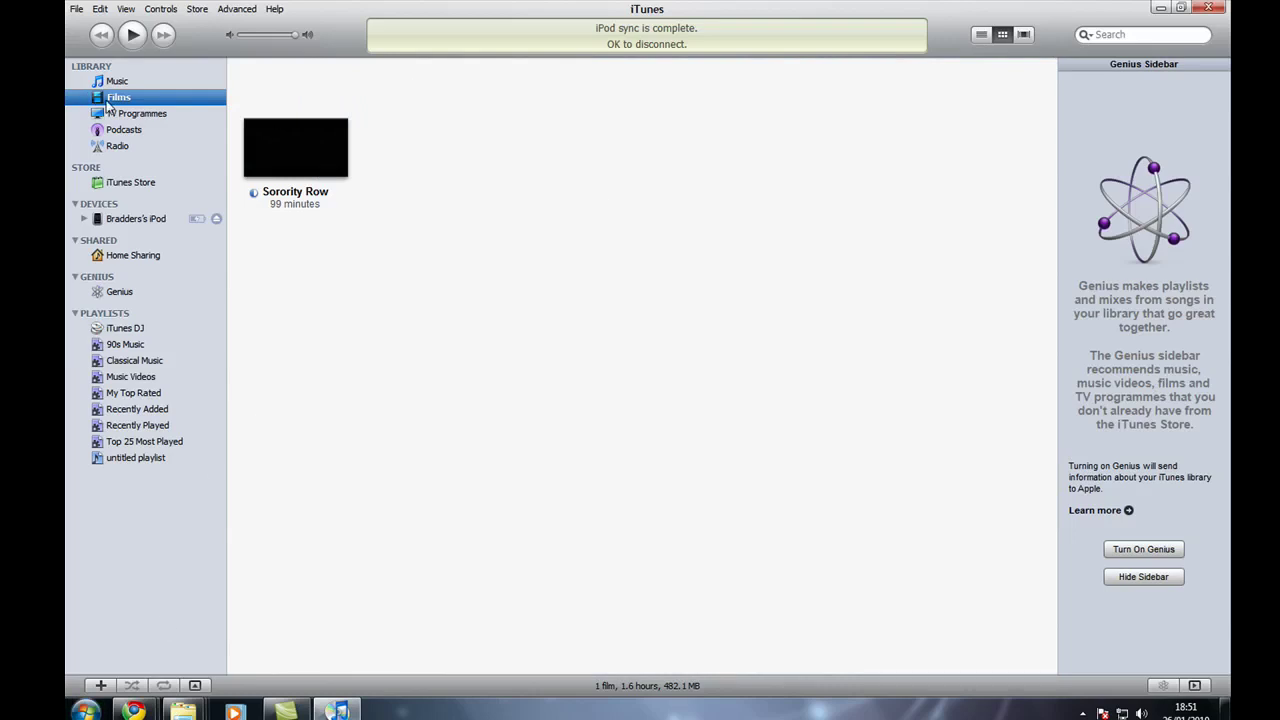
mouse_move(285, 146)
click(313, 145)
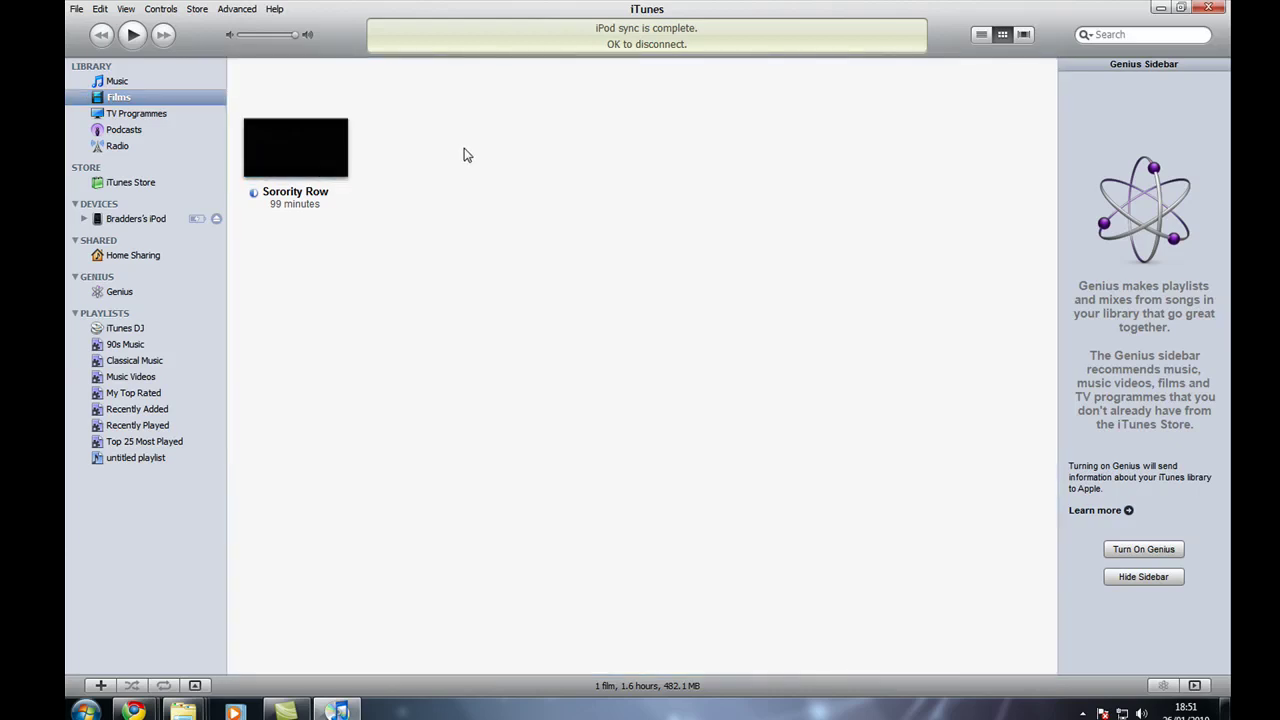